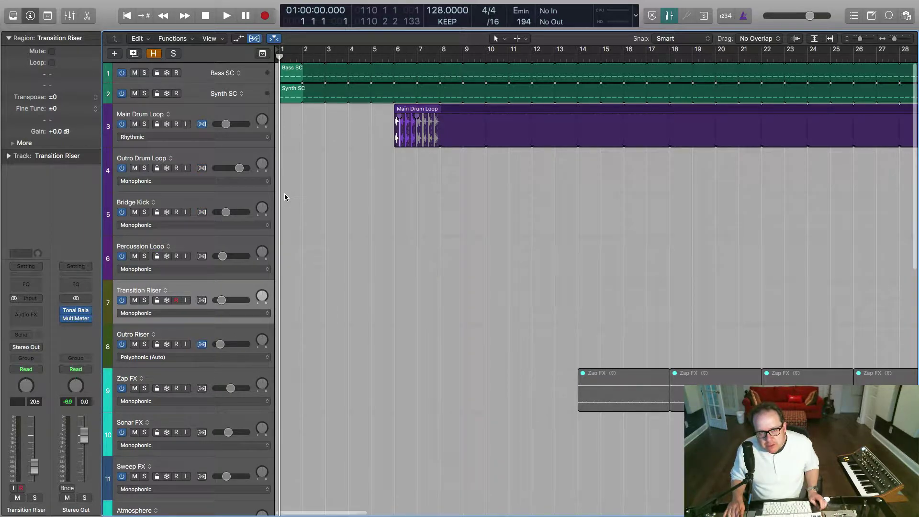
right_click(285, 194)
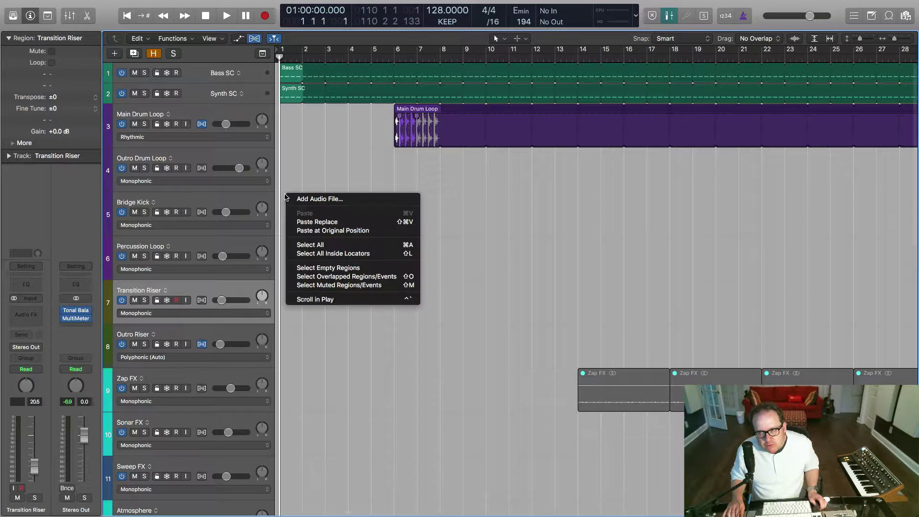
left_click(375, 162)
scroll(375, 159, "down", 1)
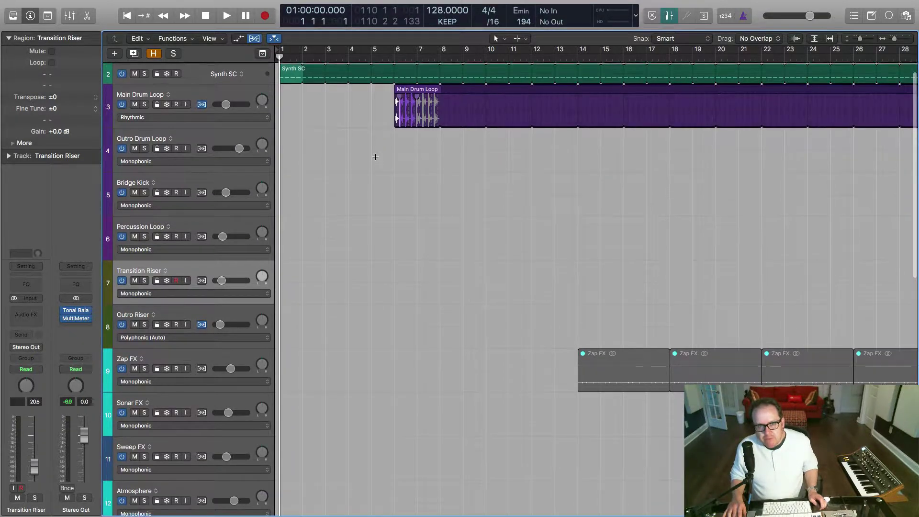
scroll(376, 158, "up", 1)
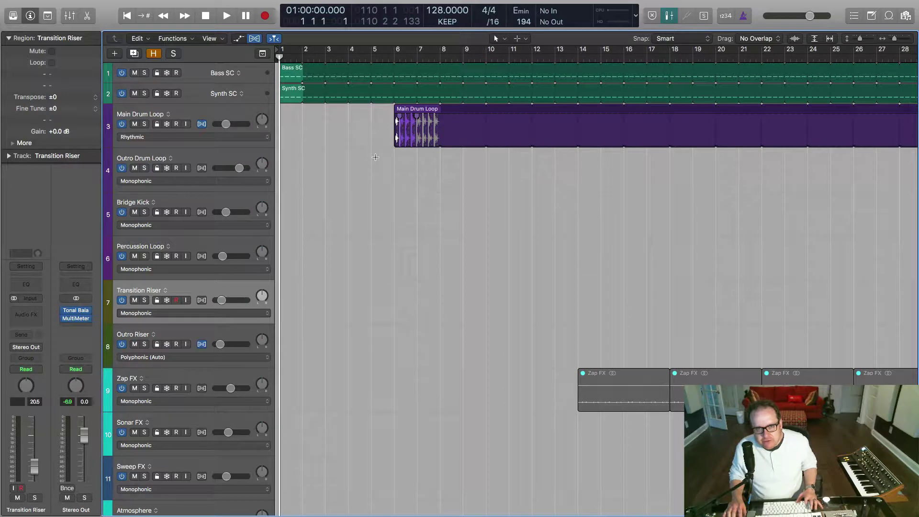
Play the song from the beginning and look over the track list down to the vocal tracks
key("space")
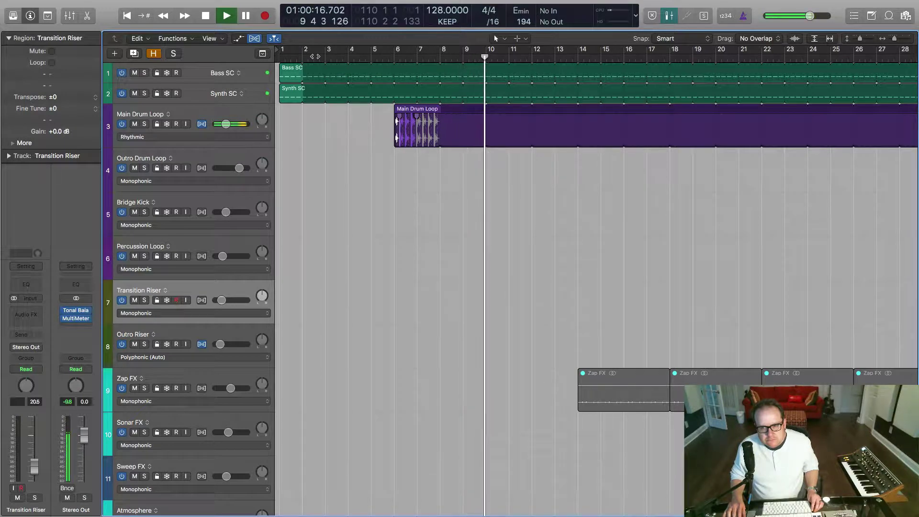
scroll(315, 57, "down", 5)
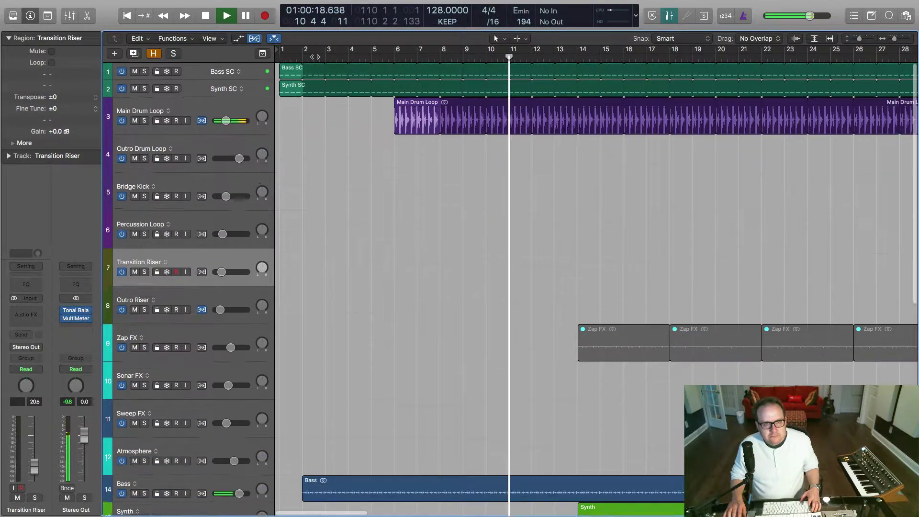
scroll(315, 57, "down", 6)
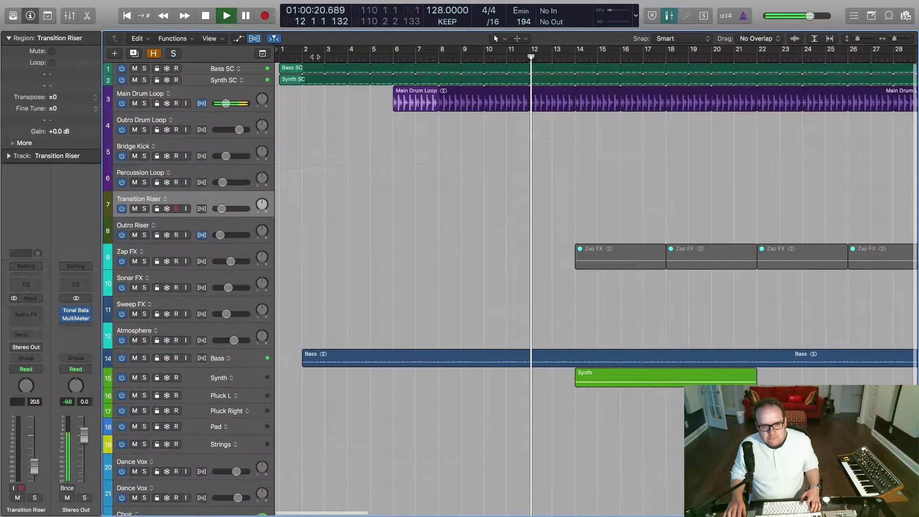
scroll(315, 57, "up", 3)
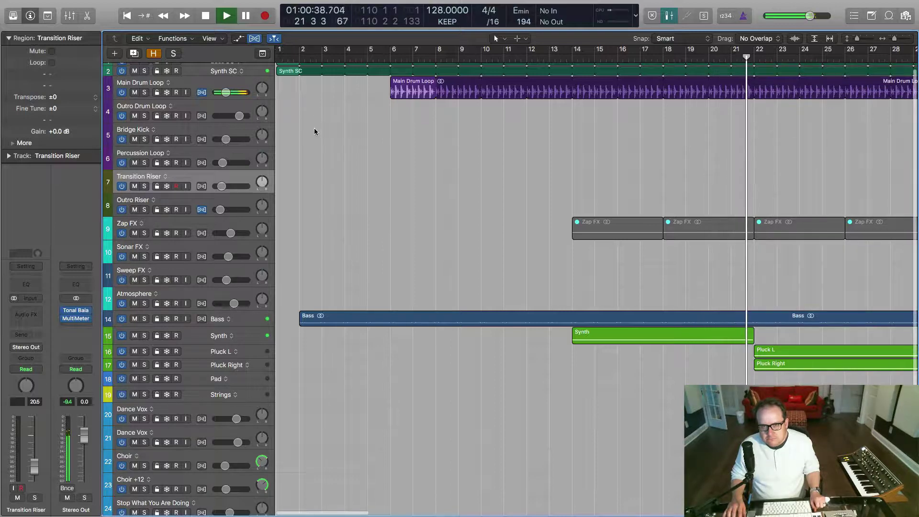
Examine the whole arrangement at different timeline zoom levels while the song plays
key("super+Left")
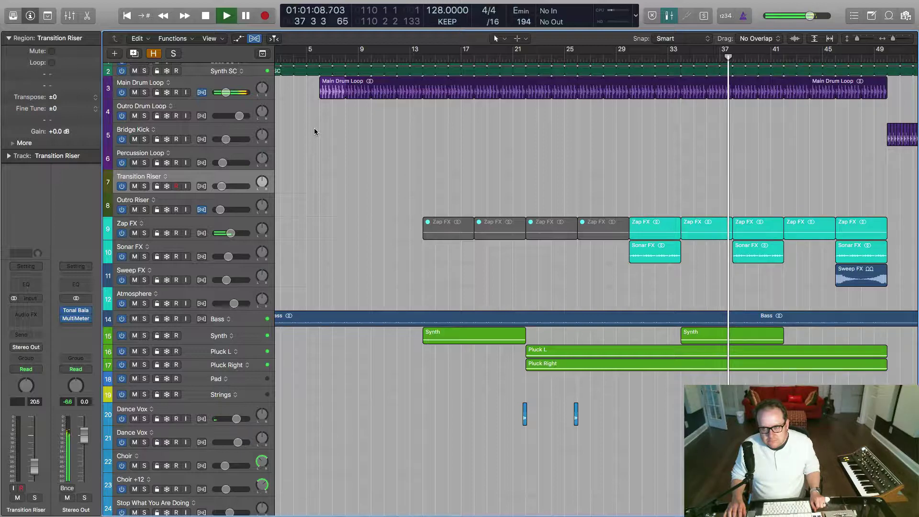
key("super+Right")
key("super+Right")
key("super+Right")
key("super+Right")
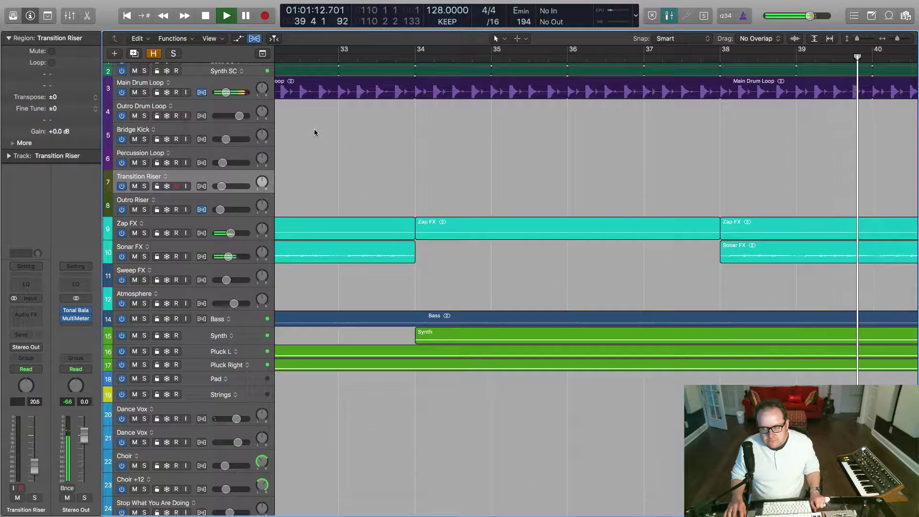
key("super+Left")
key("super+Left")
key("super+Left")
key("super+Left")
key("super+Left")
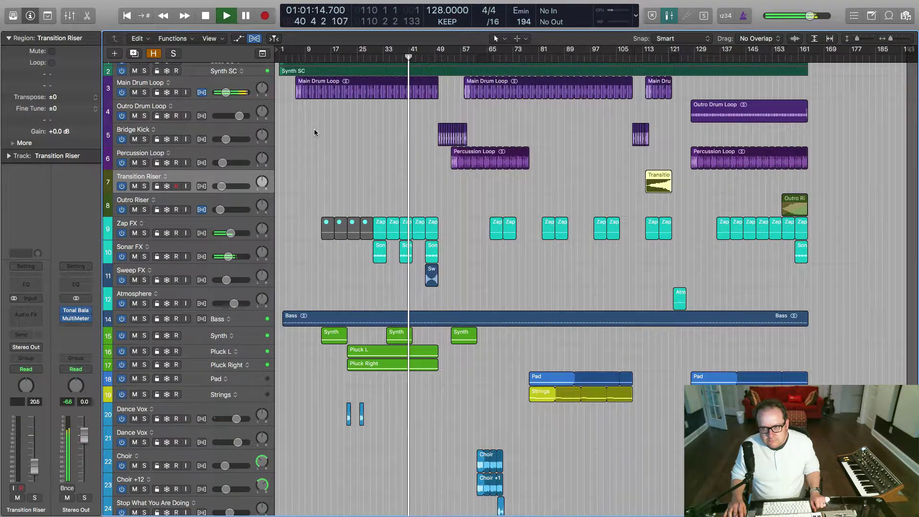
key("super+Right")
key("super+Right")
key("super+Right")
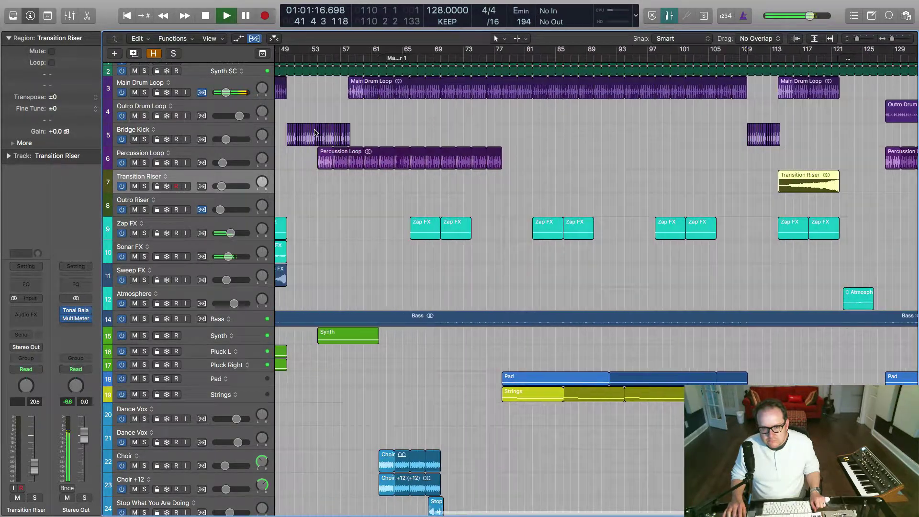
Follow playback through the choir section around bars 62 to 69, stop it, and return the playhead to the beginning
scroll(314, 133, "left", 5)
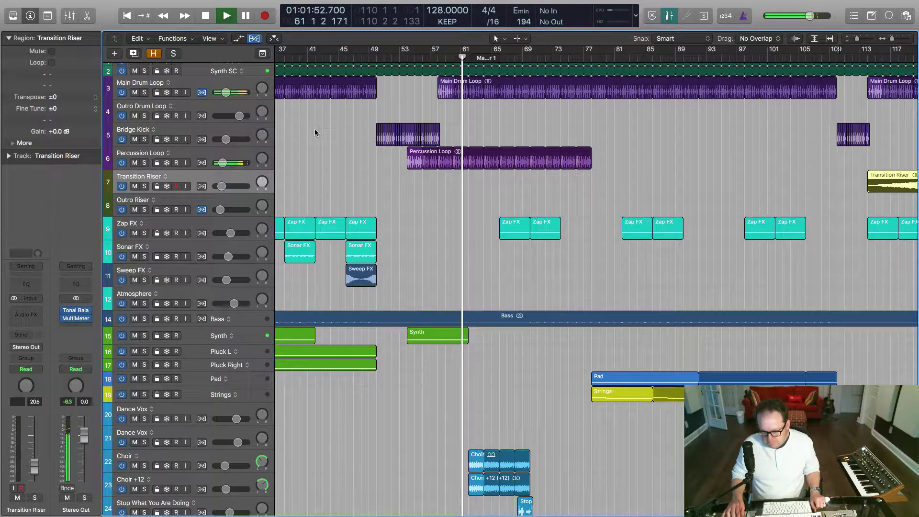
scroll(315, 129, "down", 1)
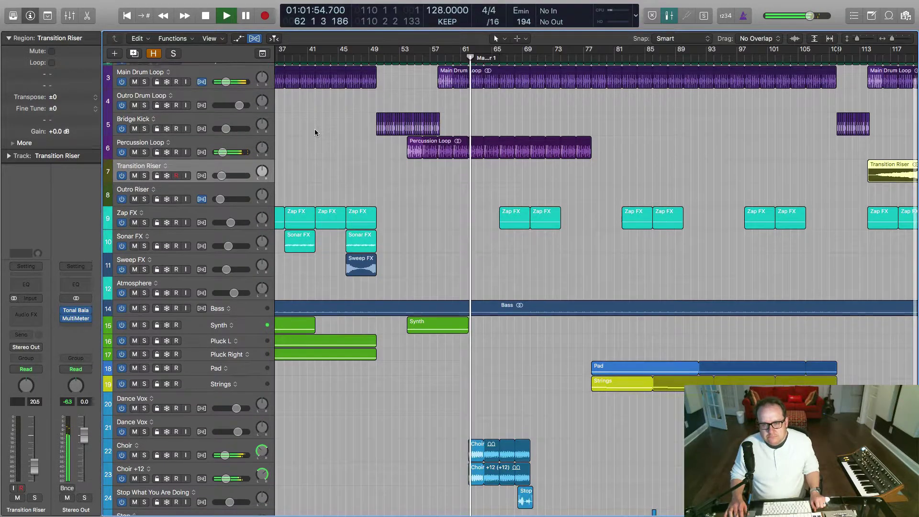
scroll(315, 129, "down", 3)
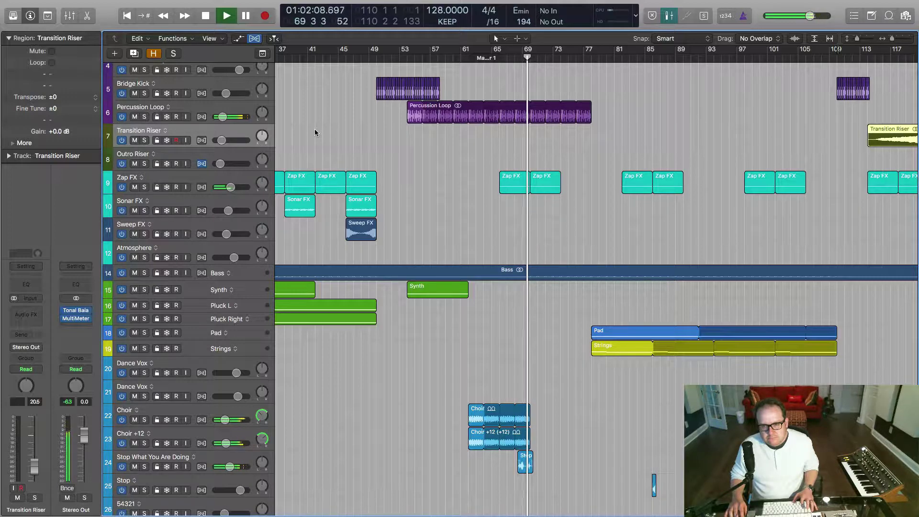
key("space")
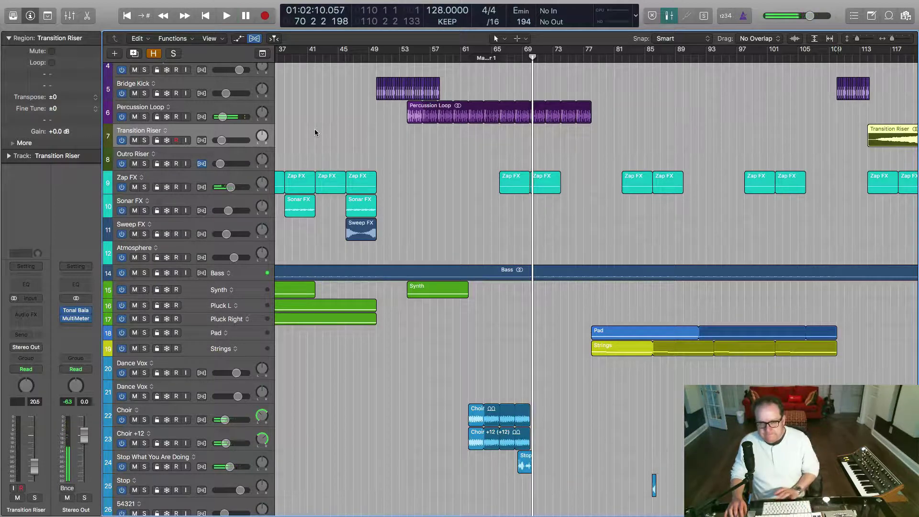
key("Return")
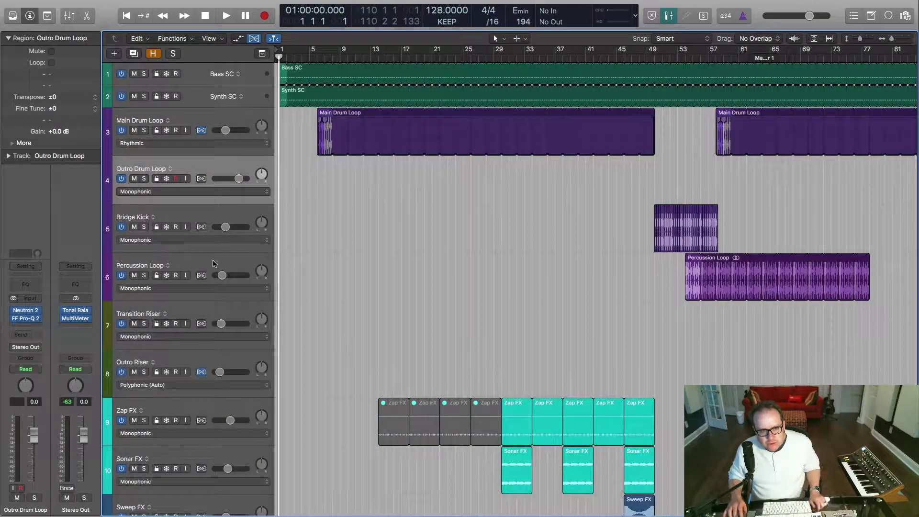
Cycle bars 53 to 76 over the Percussion Loop region and listen to that track soloed
left_click(214, 264)
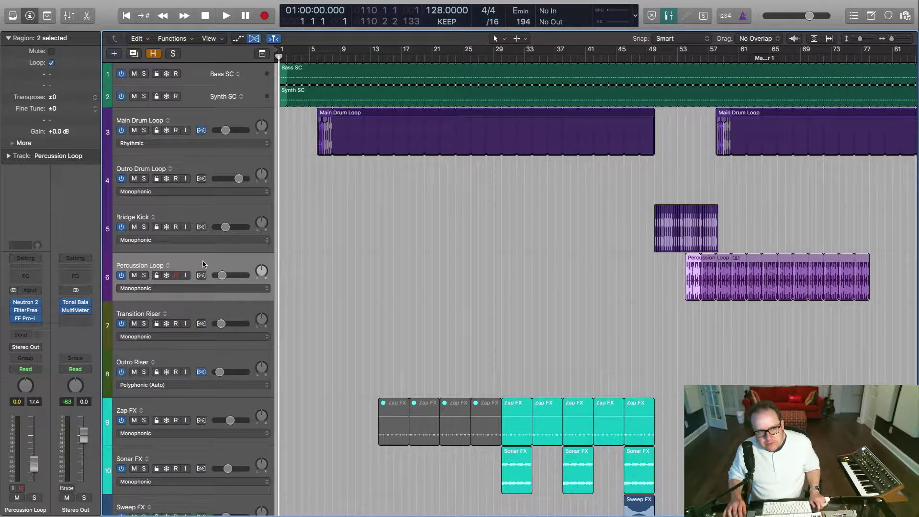
scroll(204, 264, "right", 4)
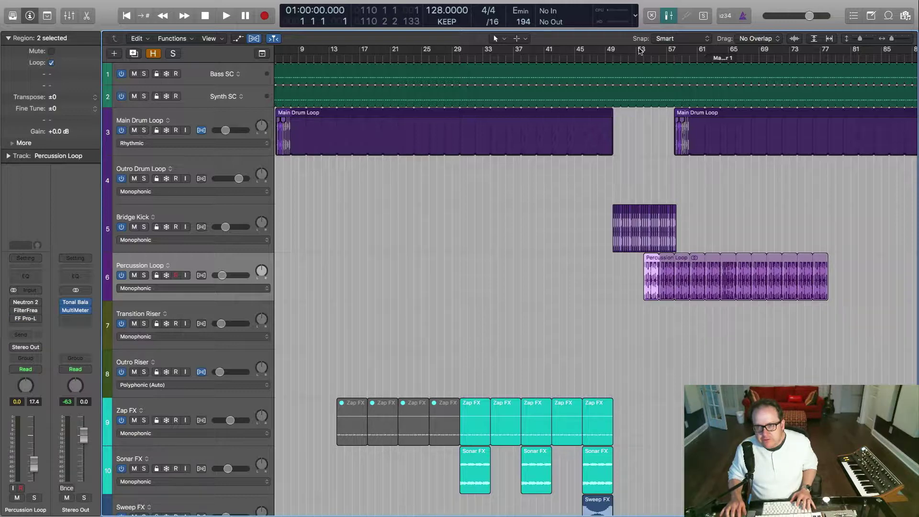
left_click_drag(640, 50, 812, 50)
key("space")
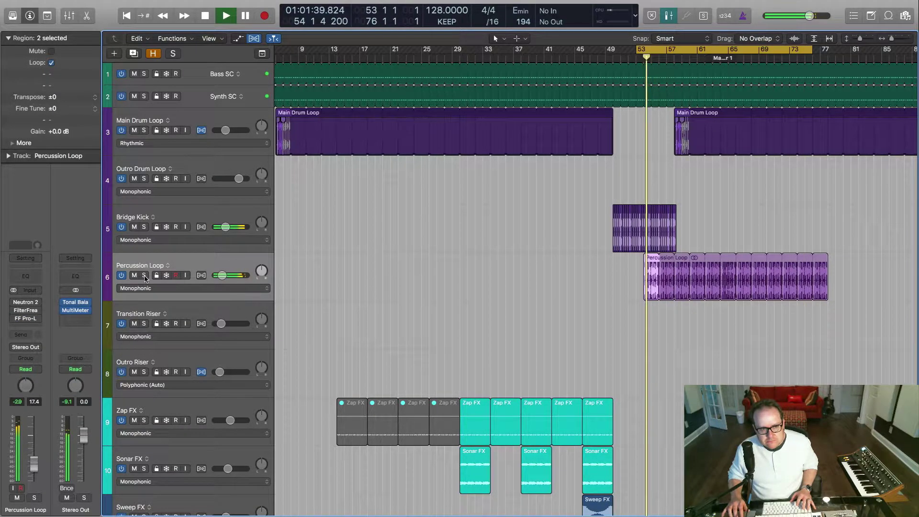
left_click(144, 276)
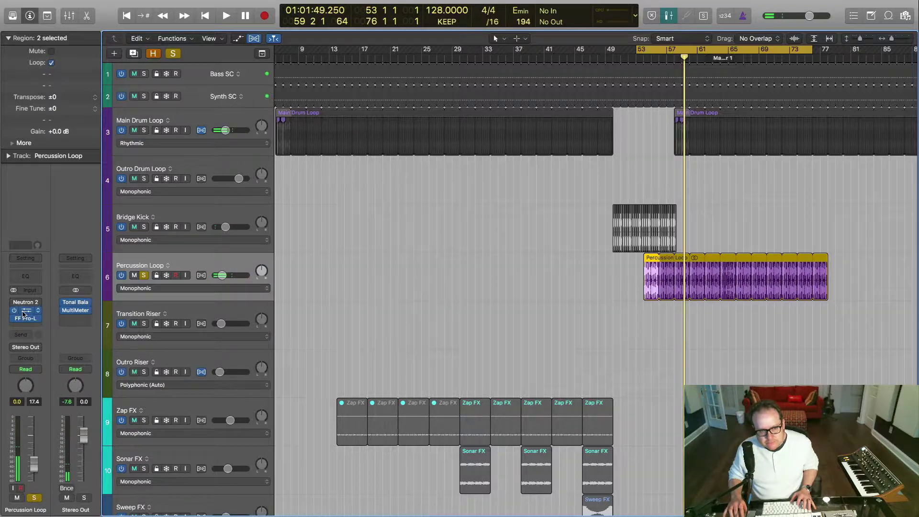
Open the FilterFreak plug-in on the Percussion Loop track and replay the soloed loop from bar 53
left_click(24, 312)
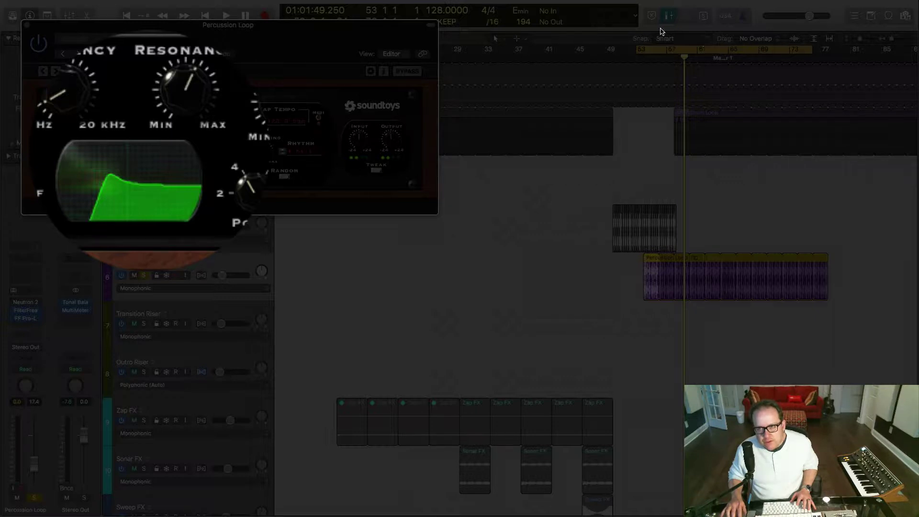
left_click(635, 58)
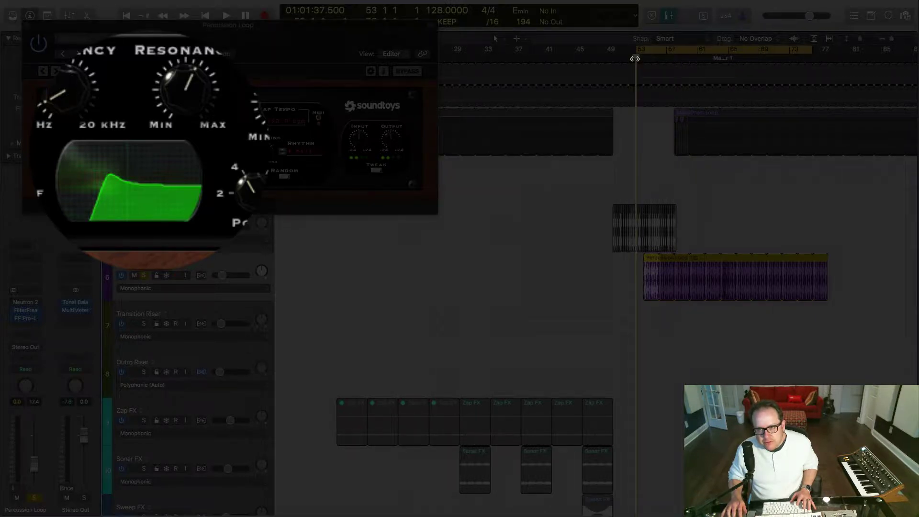
key("space")
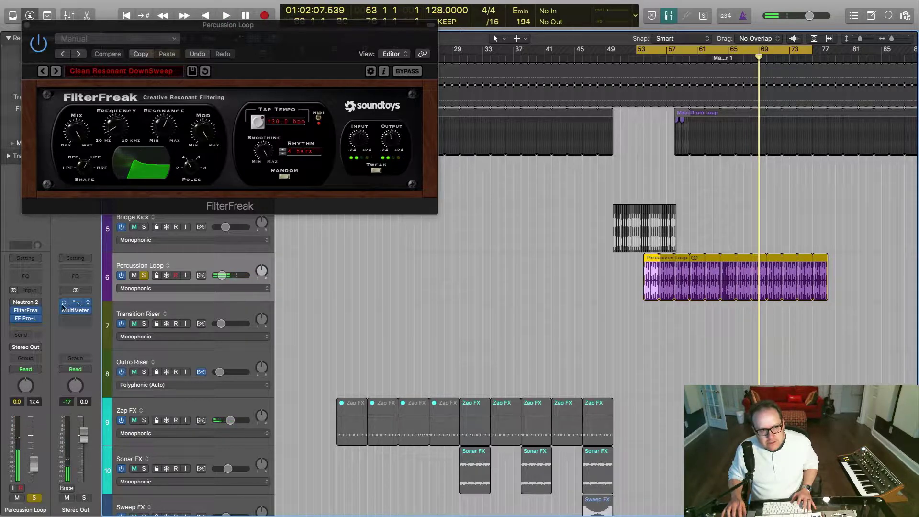
Inspect the Pro-L limiter on the Percussion Loop track and close both plug-in windows
left_click(26, 320)
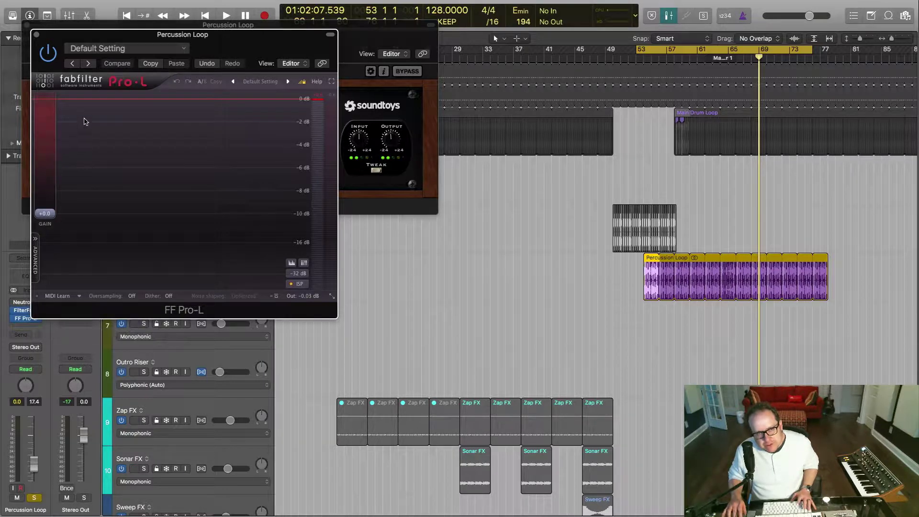
left_click(37, 36)
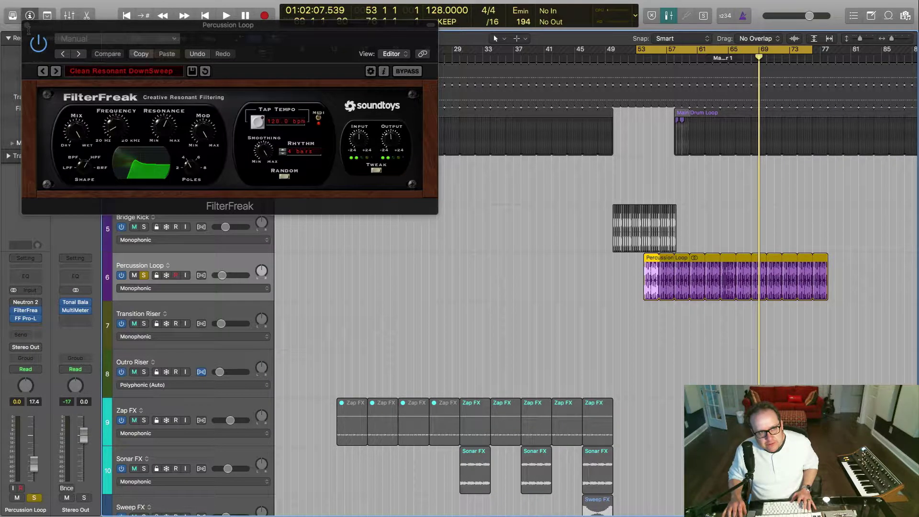
left_click(27, 25)
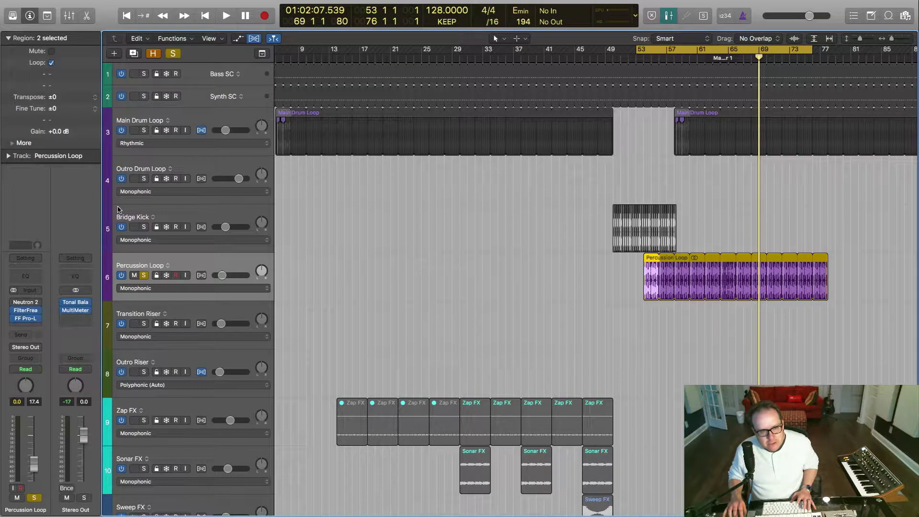
Move the cycle range to bars 114 to 137 and solo the Transition Riser track
scroll(187, 307, "down", 5)
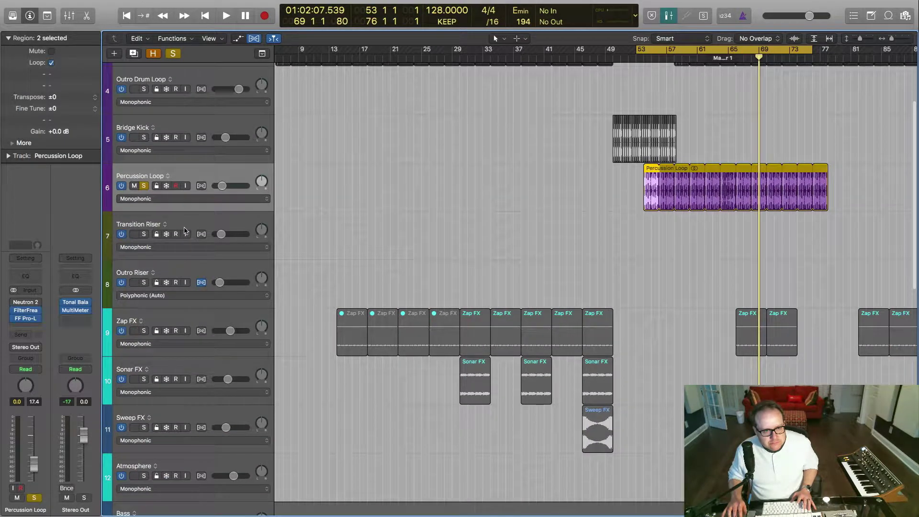
left_click(185, 225)
scroll(185, 226, "right", 10)
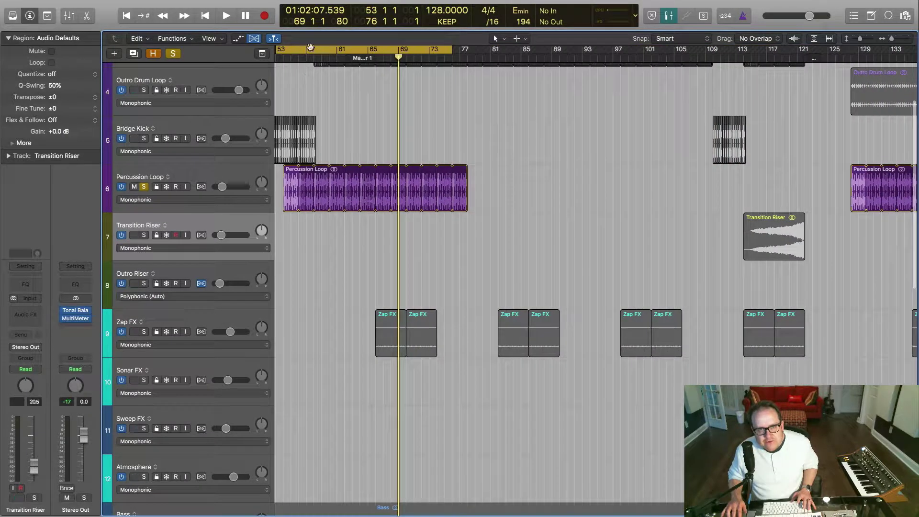
left_click_drag(310, 49, 781, 16)
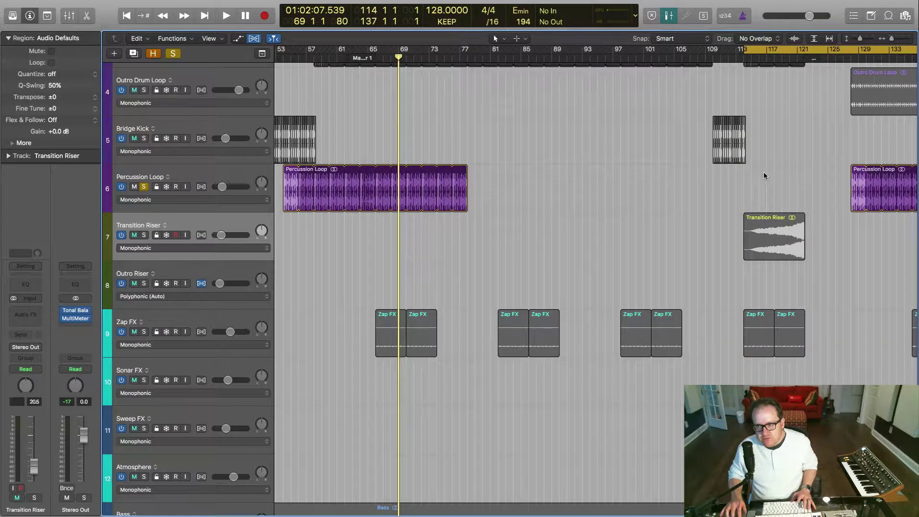
left_click(144, 235)
Shorten the cycle range over the Transition Riser region so it ends at bar 122
key("super+Right")
key("super+Right")
key("super+Right")
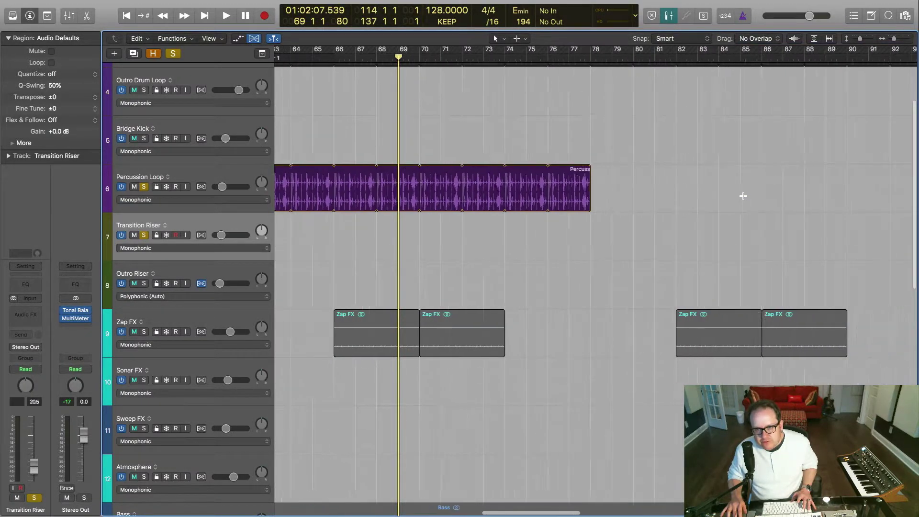
key("super+Left")
key("super+Left")
key("super+Left")
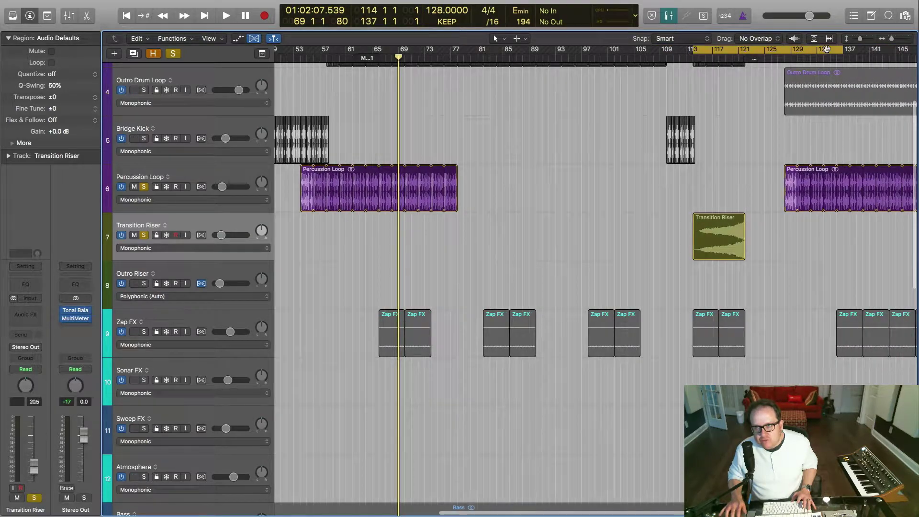
left_click_drag(841, 50, 742, 67)
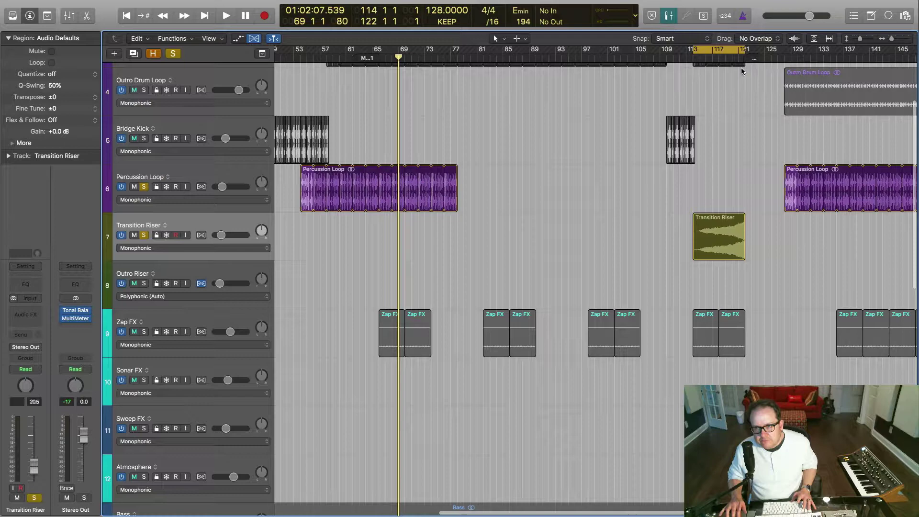
Play the Transition Riser from the cycle start, unsolo the Percussion Loop track during playback, and stop
left_click(691, 59)
key("space")
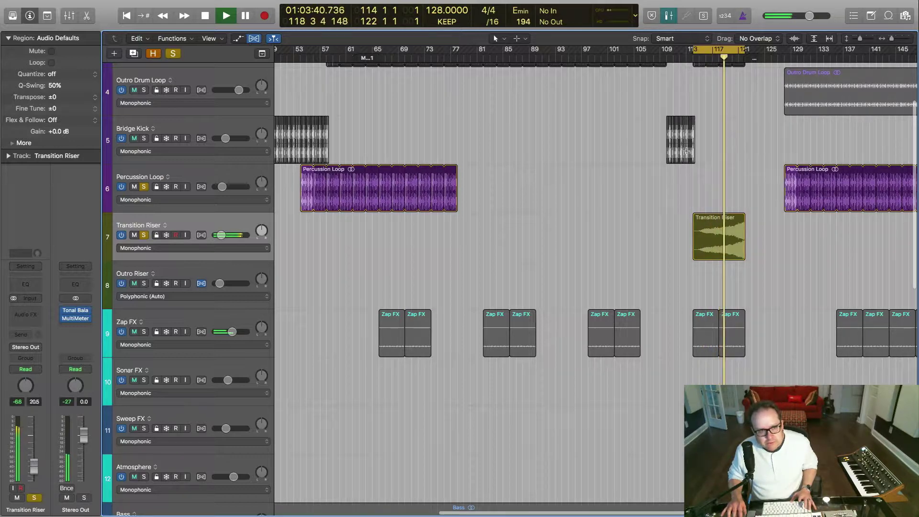
left_click(143, 186)
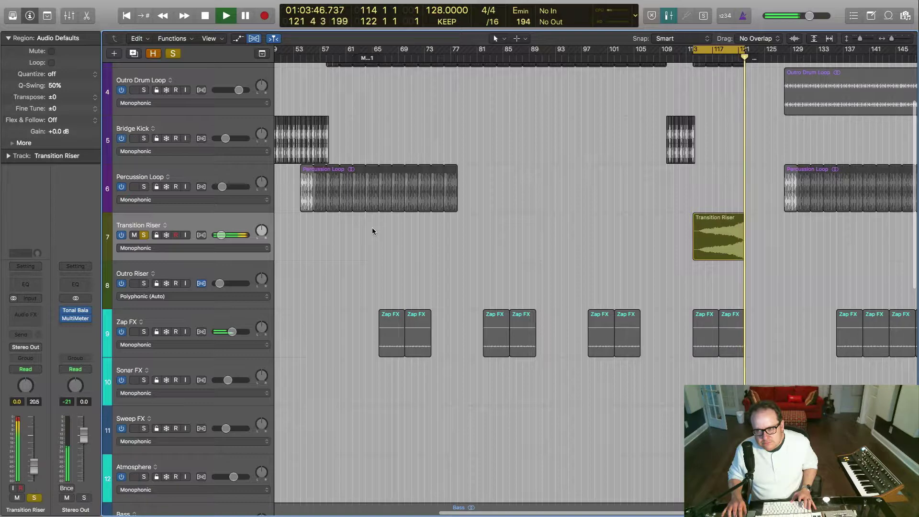
key("space")
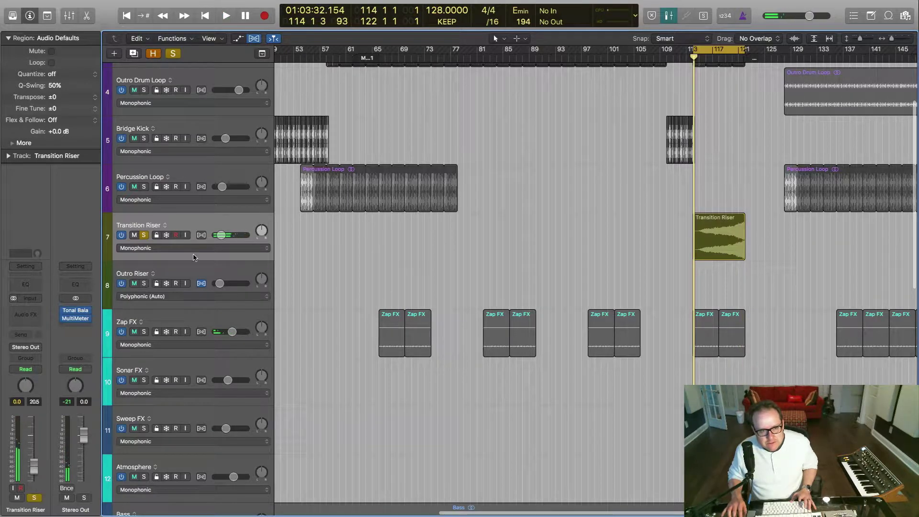
Unsolo the Transition Riser track and open the Little AlterBoy plug-in on the Outro Riser track
left_click(167, 267)
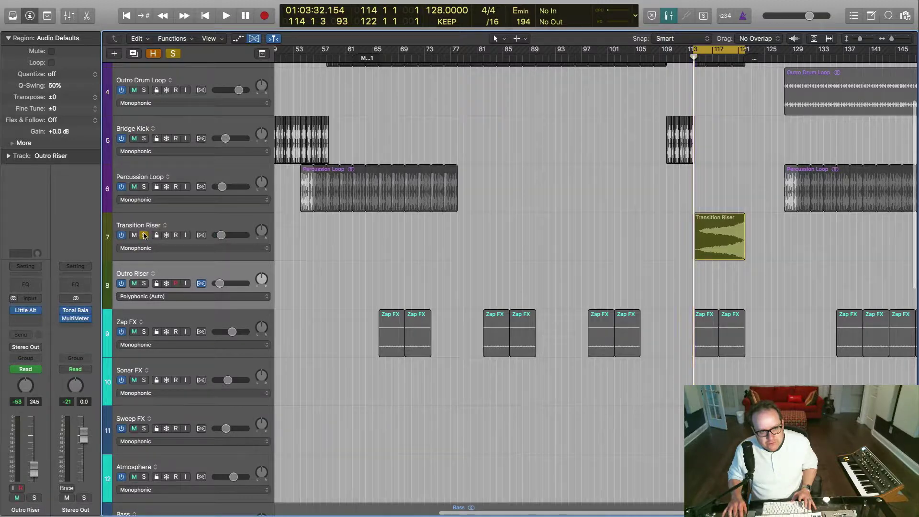
left_click(144, 236)
scroll(317, 264, "right", 10)
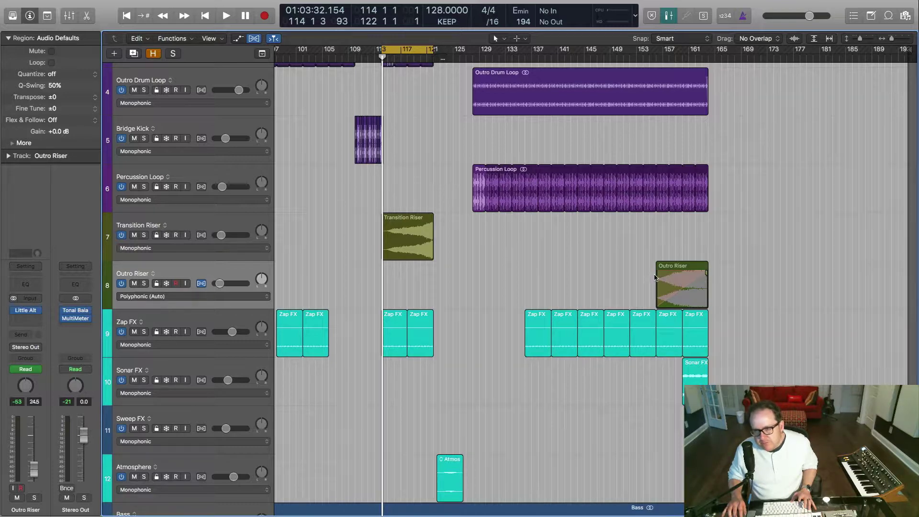
scroll(623, 274, "down", 2)
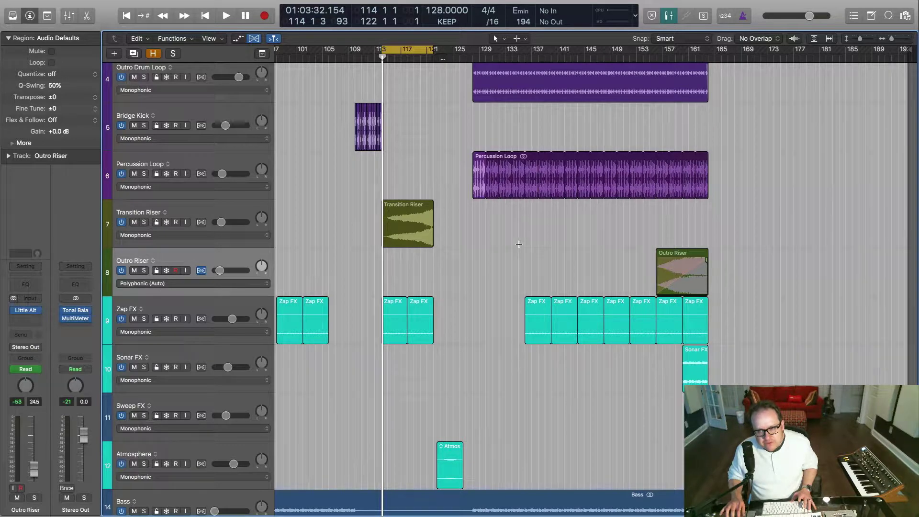
left_click(25, 312)
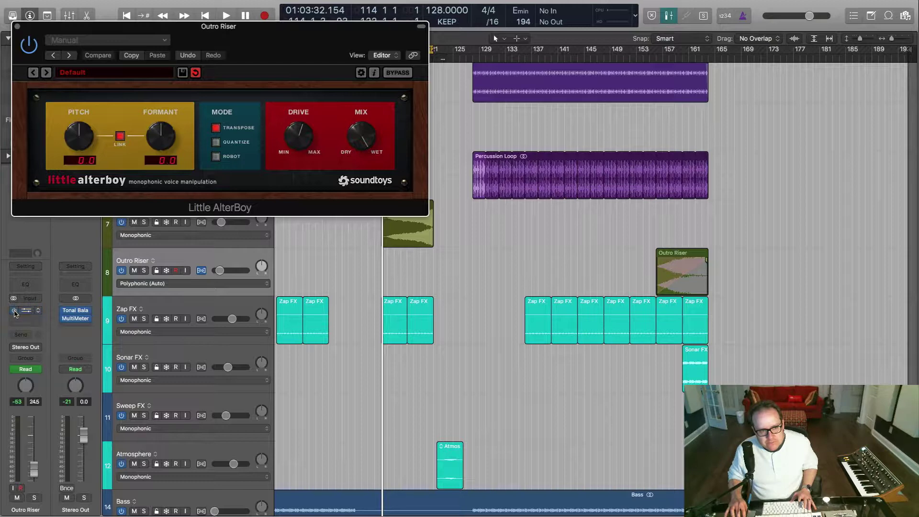
Bypass Little AlterBoy, solo the Outro Riser track, and play it from just before its region
left_click(662, 59)
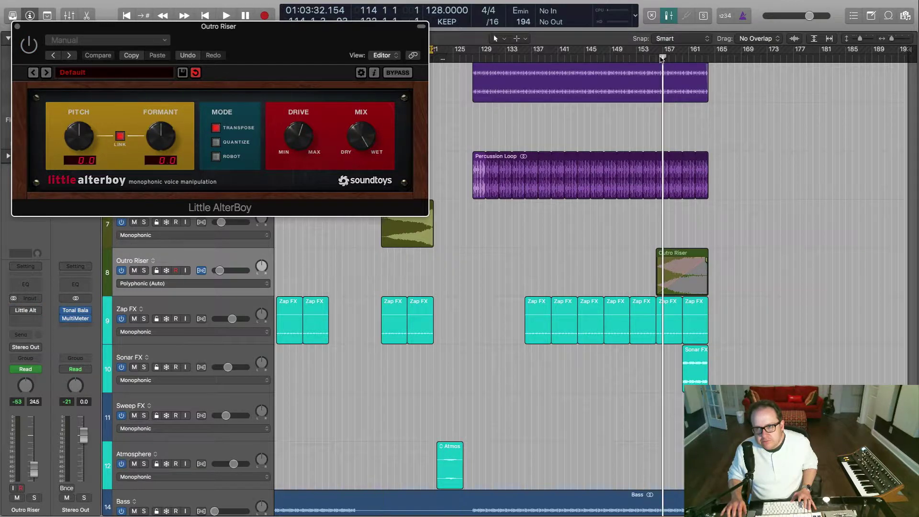
left_click(650, 57)
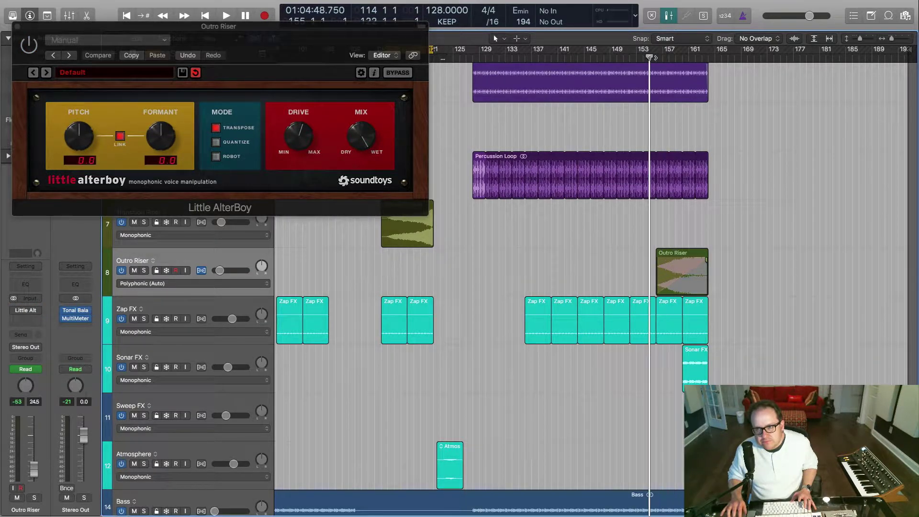
left_click(144, 271)
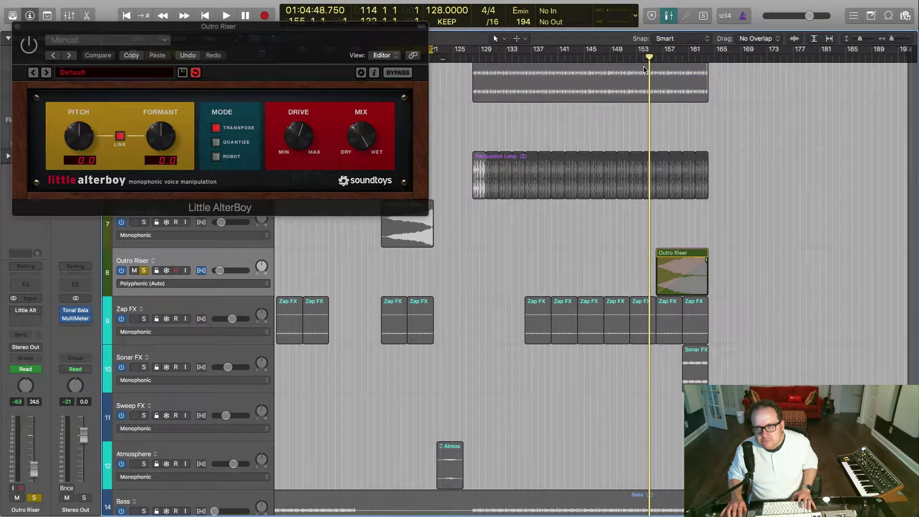
left_click_drag(649, 56, 655, 56)
key("space")
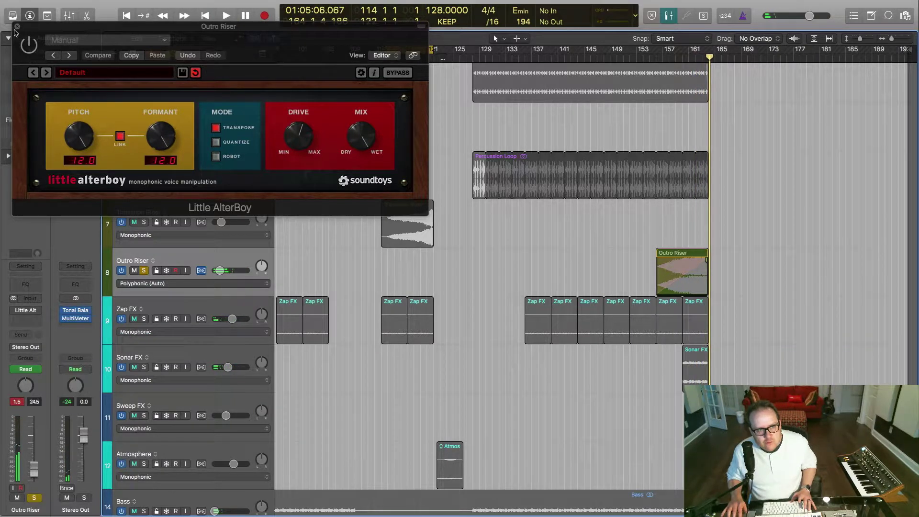
Re-enable Little AlterBoy, play the soloed Outro Riser from about bar 155 to the region's end, and stop
left_click(30, 46)
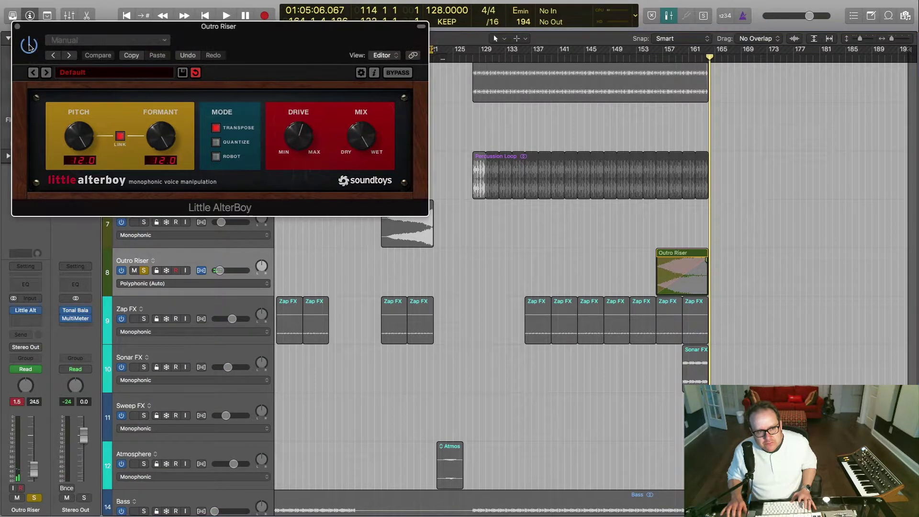
left_click(659, 59)
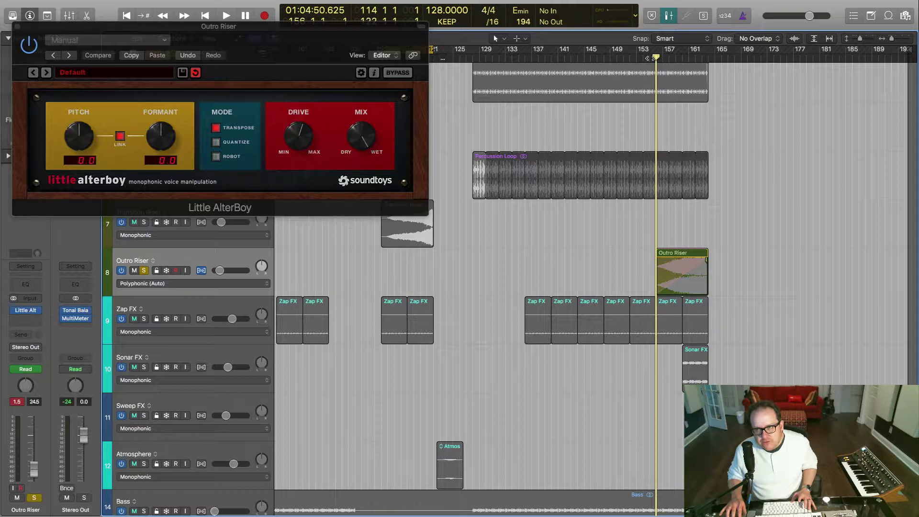
left_click(650, 58)
key("space")
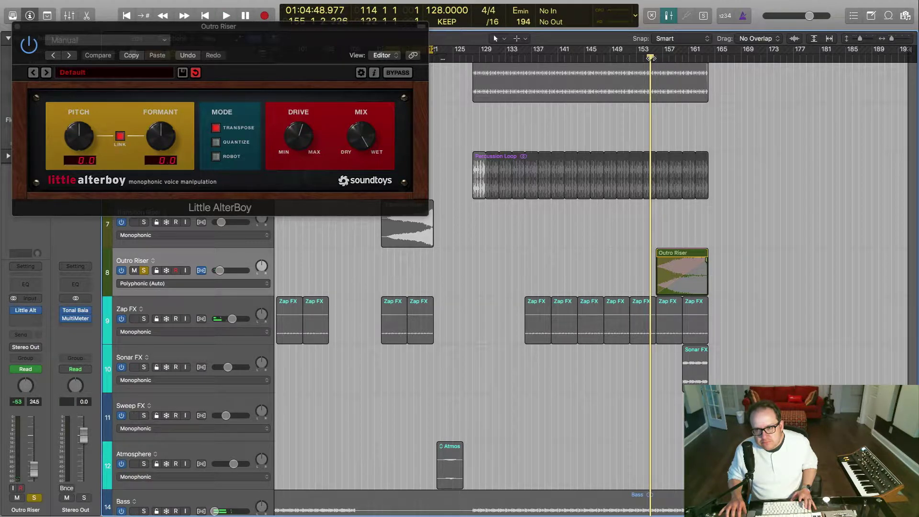
key("space")
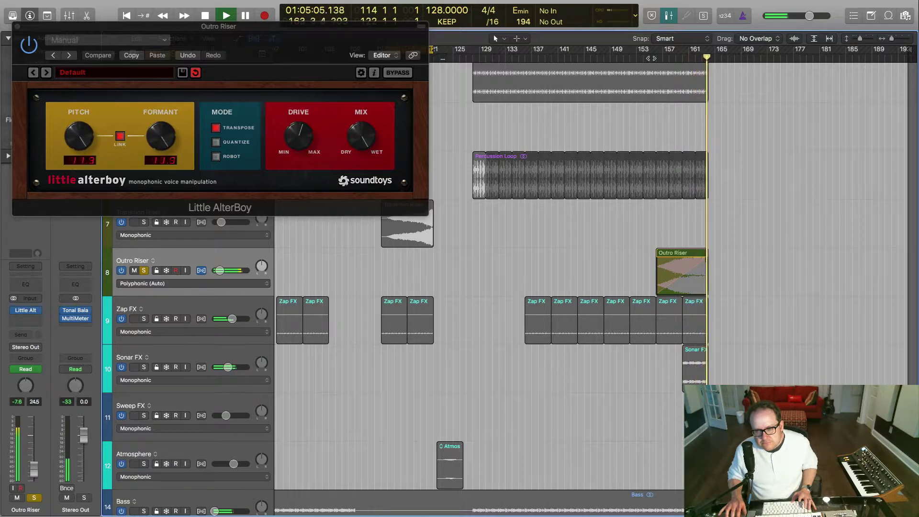
key("space")
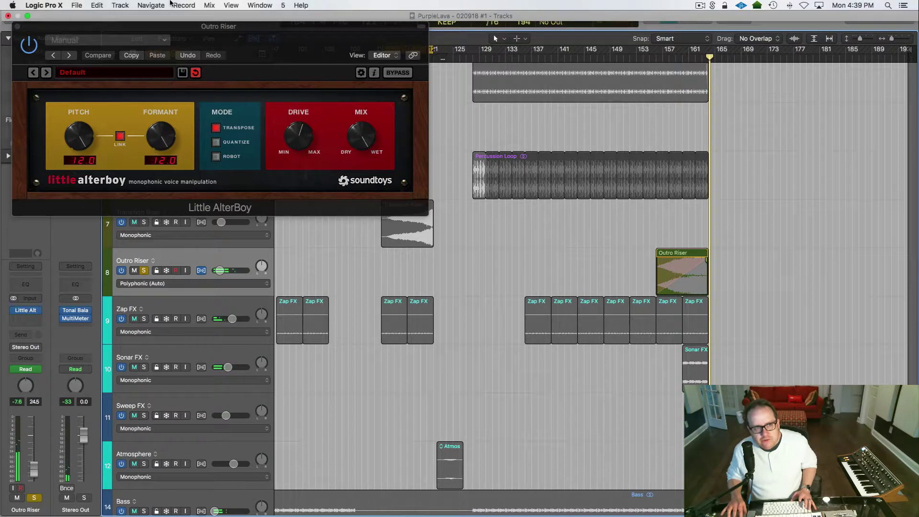
Close the Little AlterBoy window, unsolo the Outro Riser, and place the playhead just before its region
left_click(17, 27)
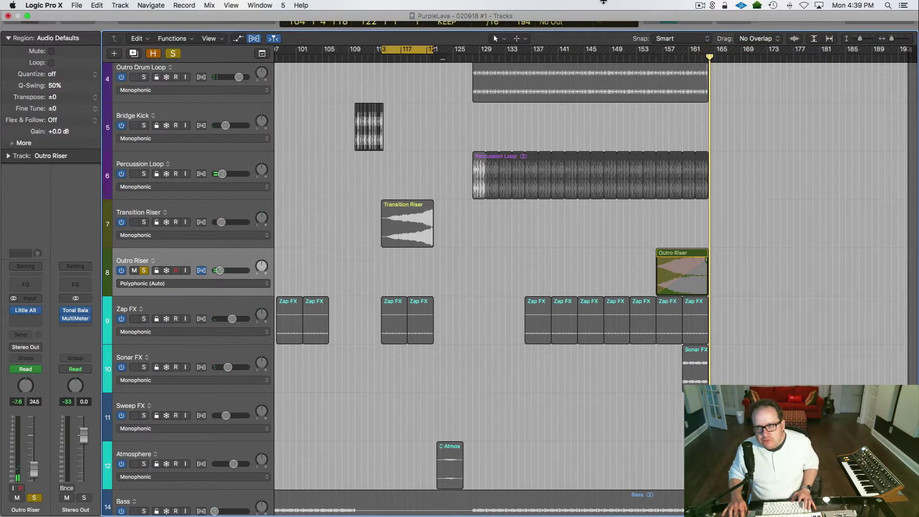
left_click(174, 53)
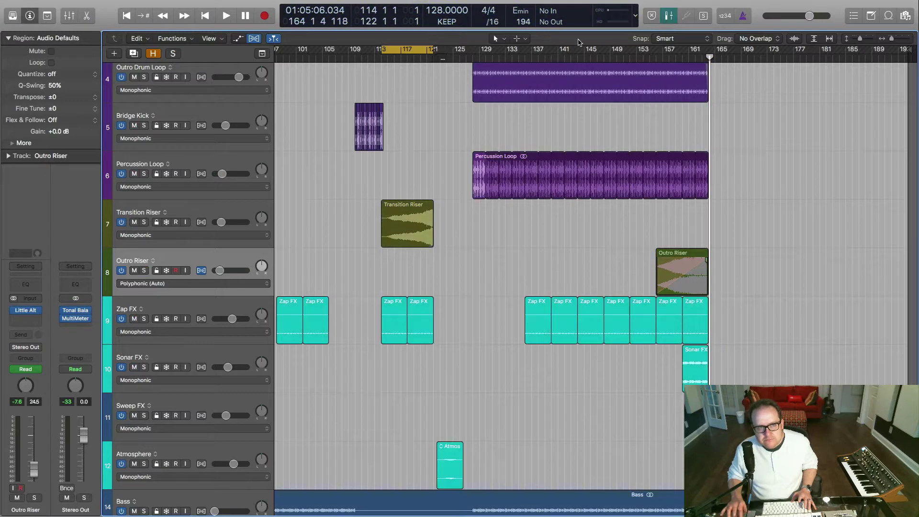
double_click(664, 56)
left_click_drag(664, 51, 734, 51)
left_click(651, 57)
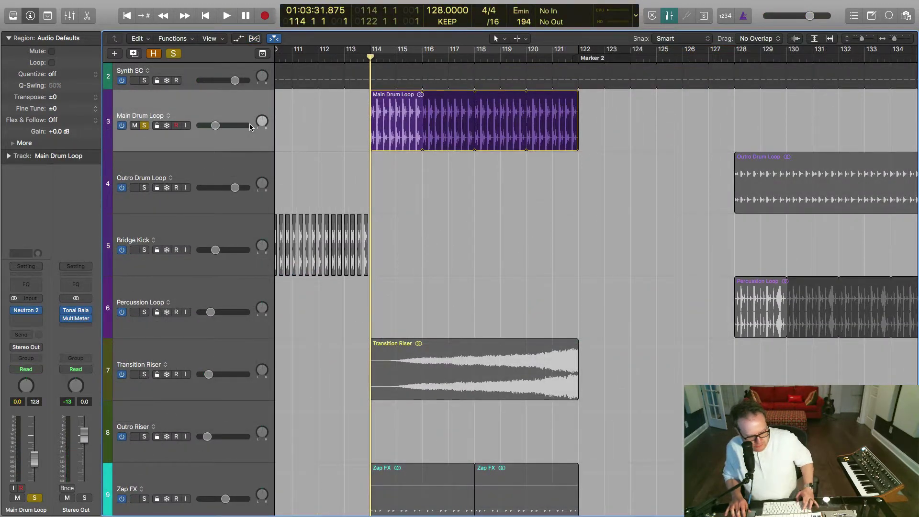
Open the full mixer window and review the tracks' channel strips, including their plug-ins and output routing
key("super+2")
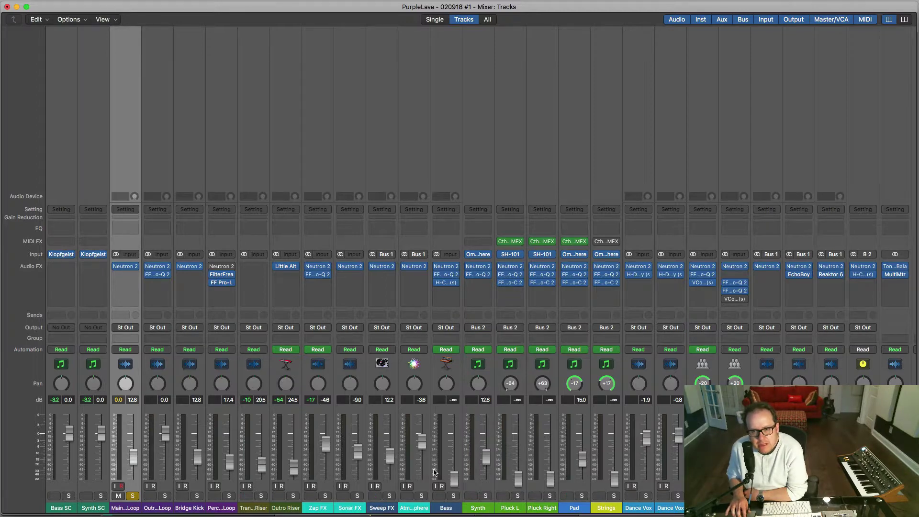
scroll(569, 392, "right", 1)
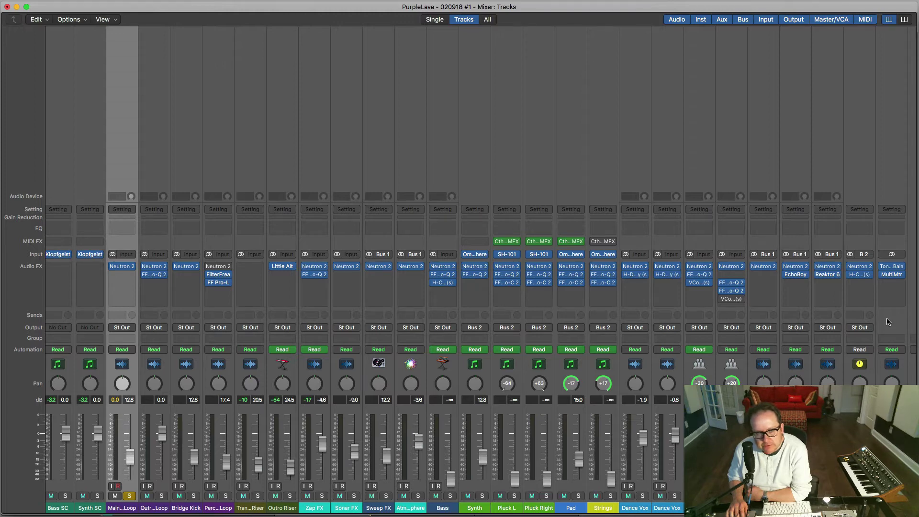
scroll(887, 322, "down", 1)
scroll(888, 322, "up", 1)
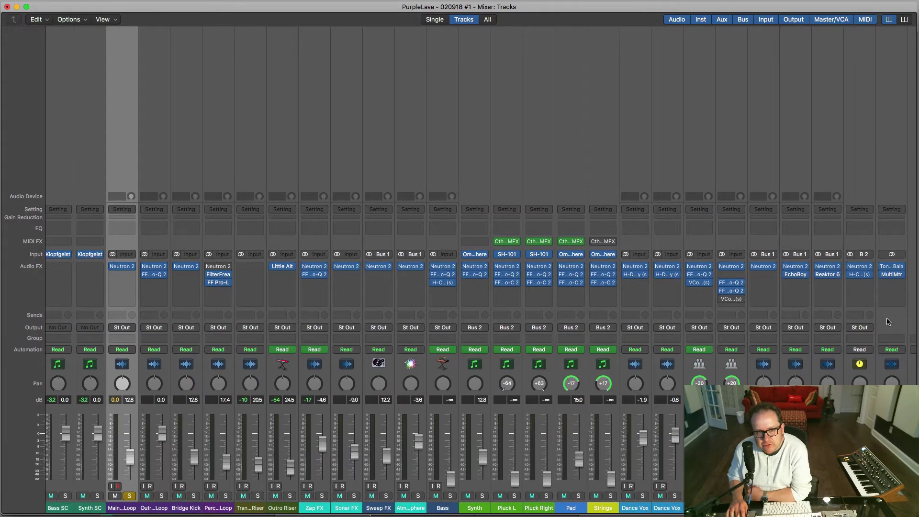